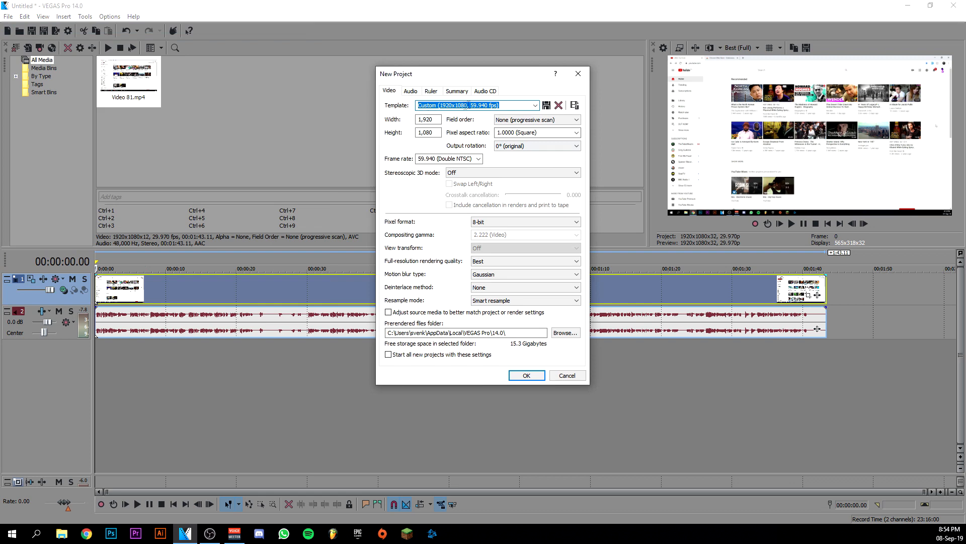
Step: Set the frame rate in the project properties to 59.940 (Double NTSC)
click(578, 75)
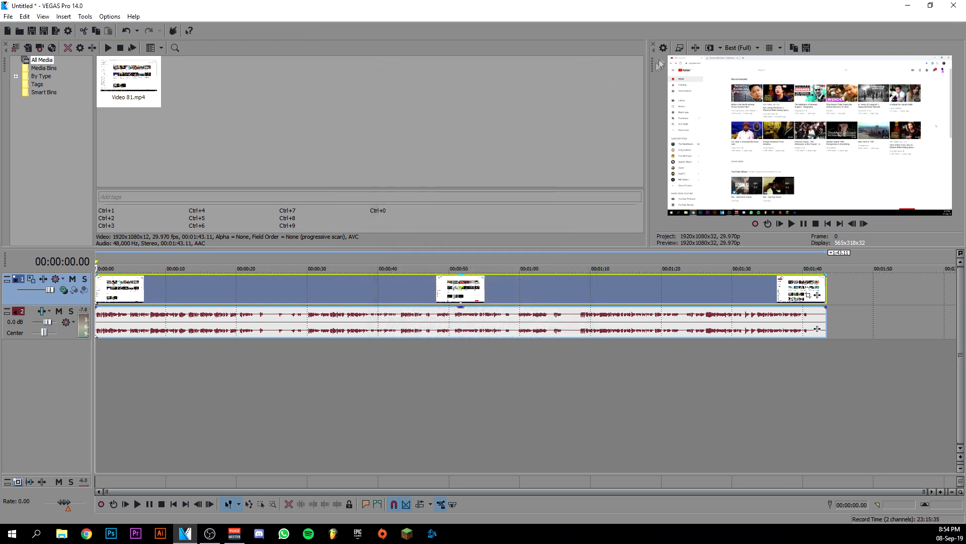
click(663, 47)
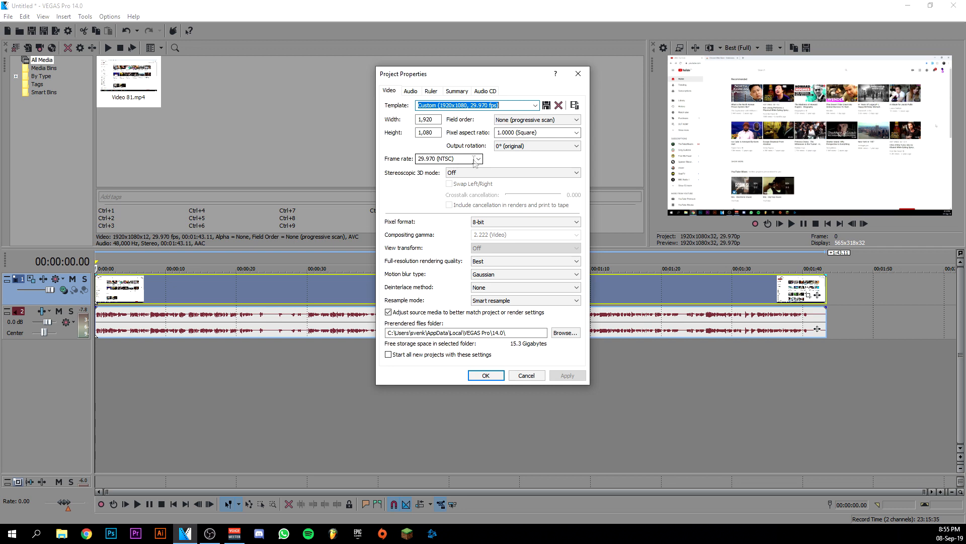
click(474, 160)
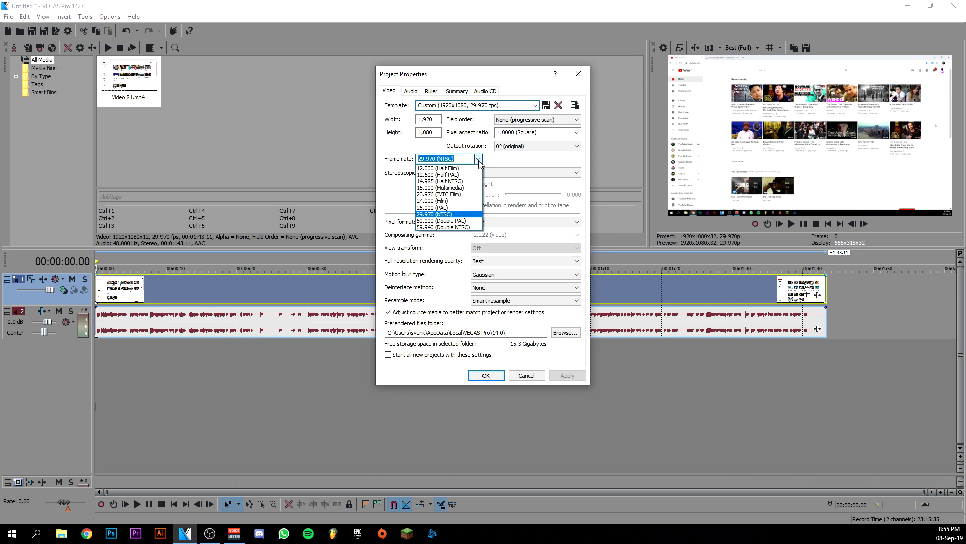
click(441, 228)
click(478, 159)
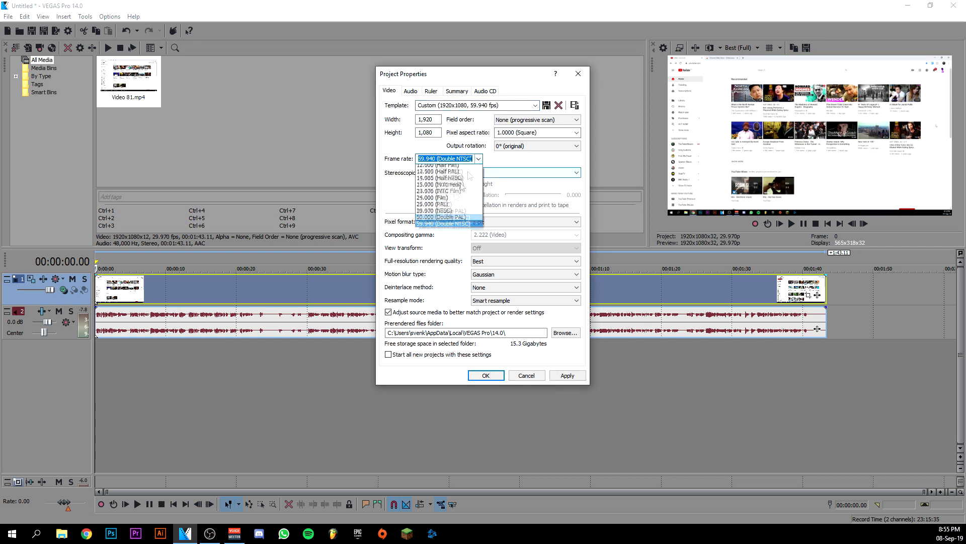
click(437, 227)
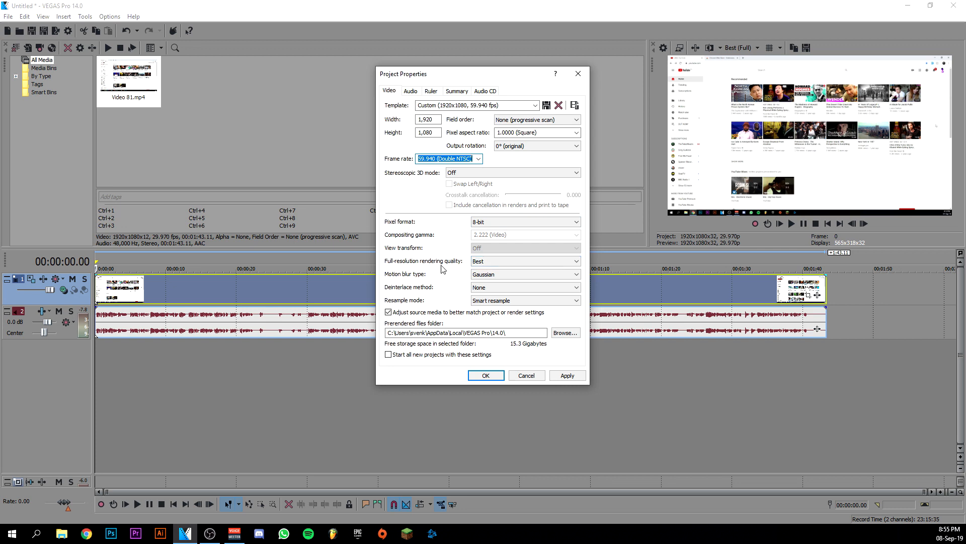
Step: Choose Best as the full-resolution rendering quality, then close the project properties without applying
click(476, 262)
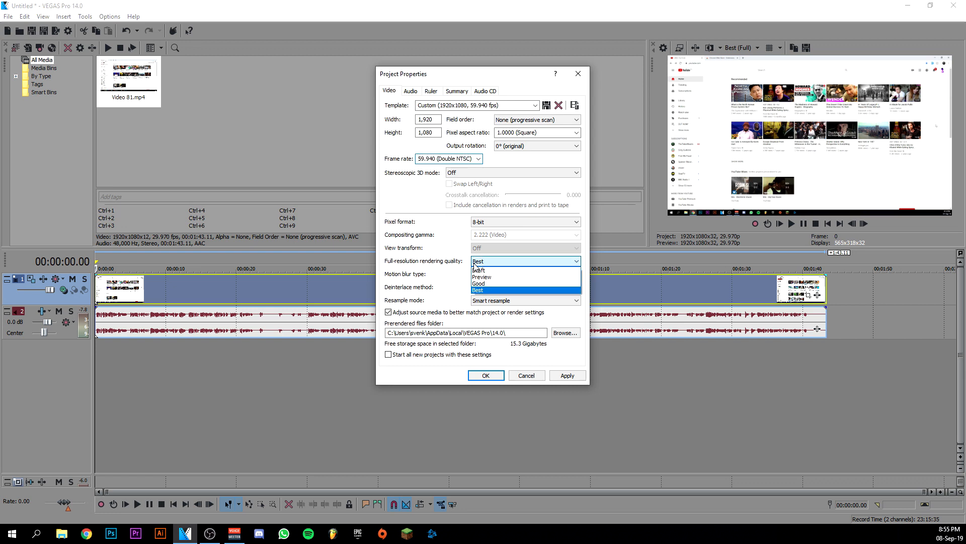
click(478, 291)
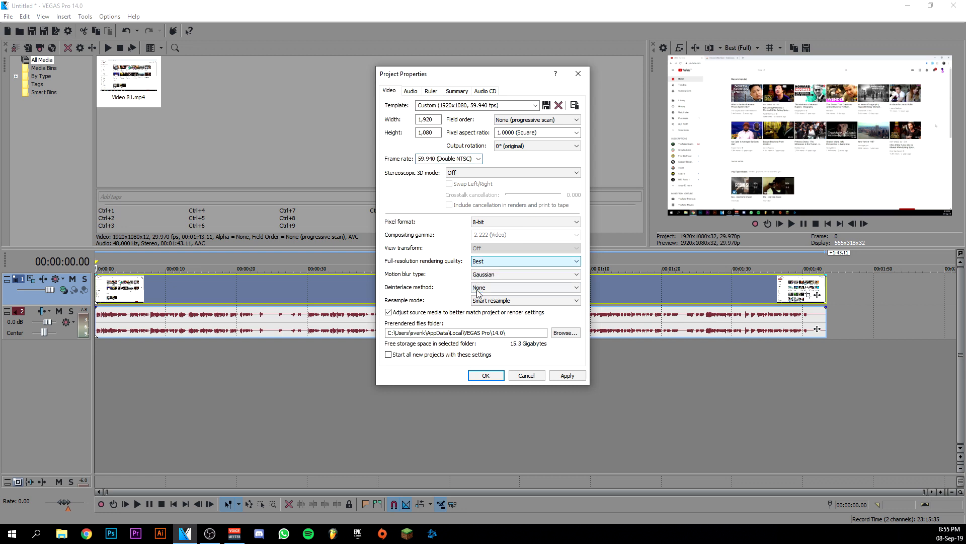
click(480, 263)
click(478, 291)
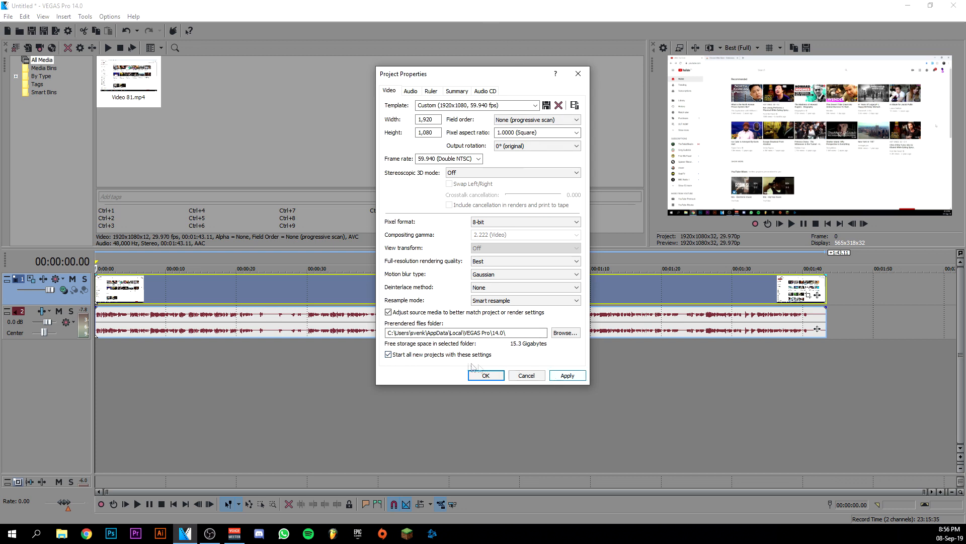
click(578, 74)
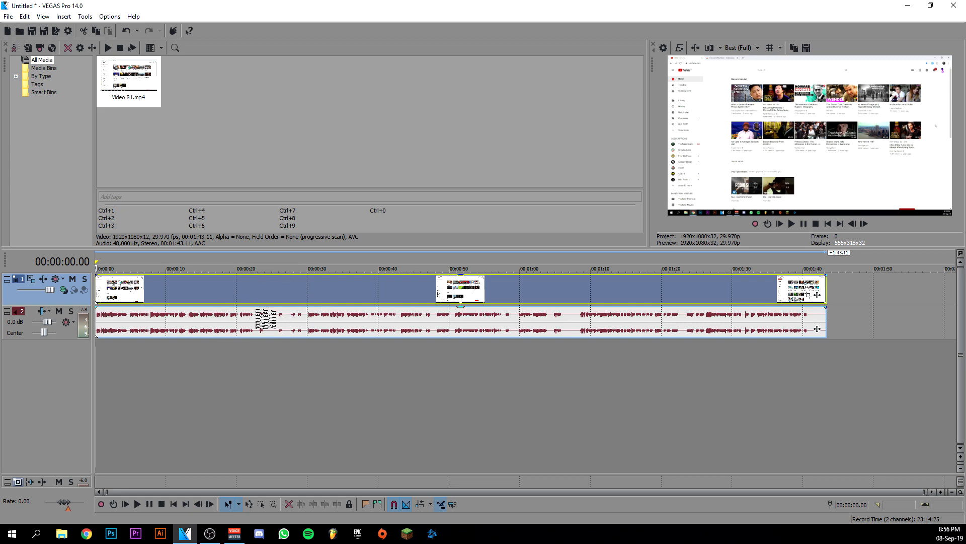
click(9, 17)
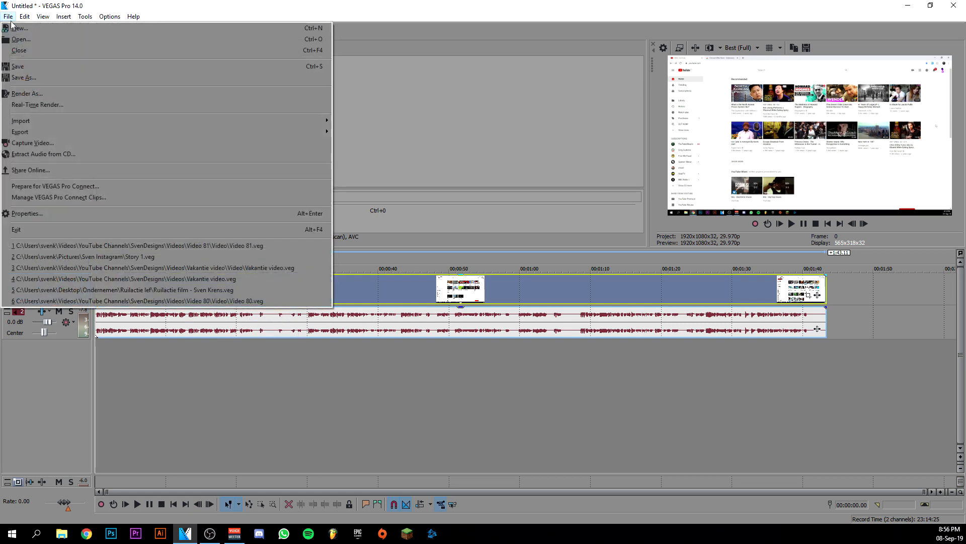
click(26, 94)
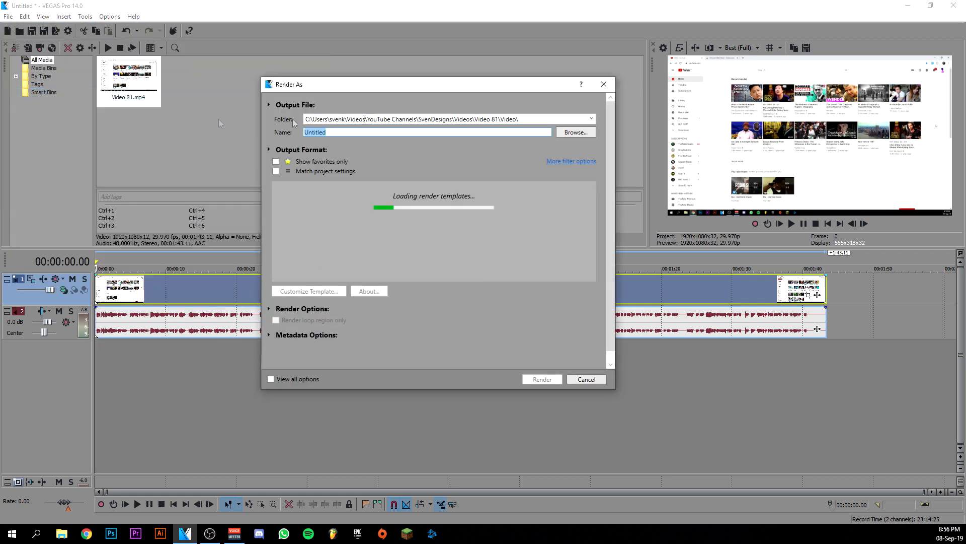
click(603, 84)
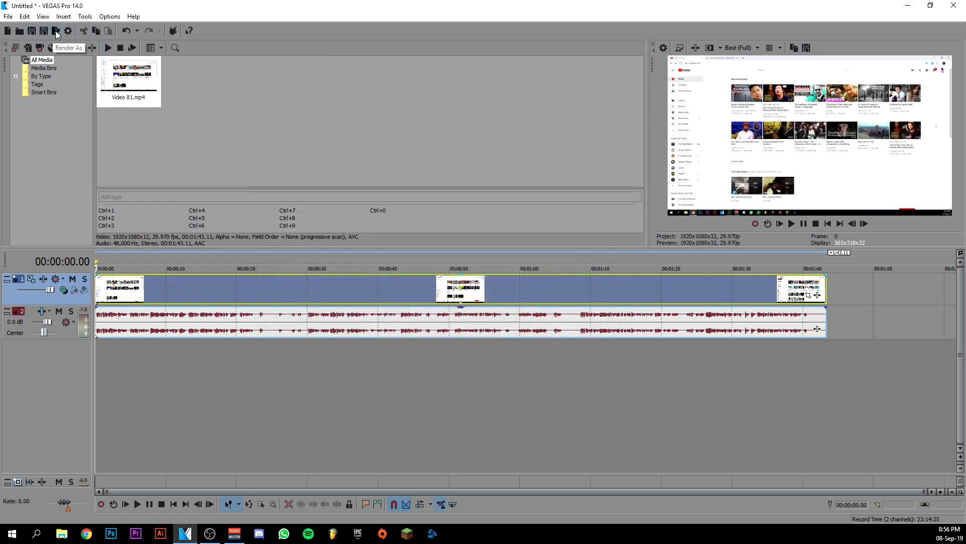
Step: Open the Render As settings and look at the save location chooser for the output file without changing it
click(56, 33)
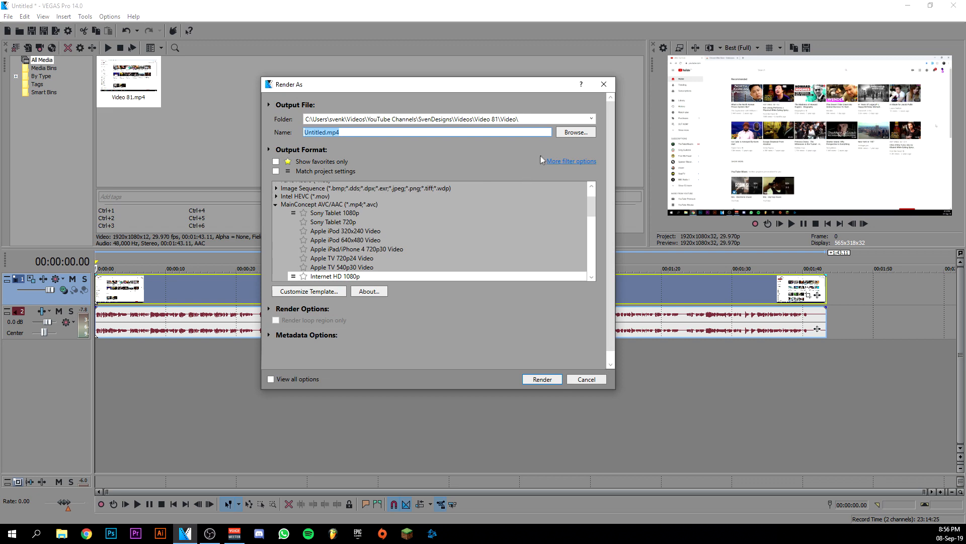
click(563, 133)
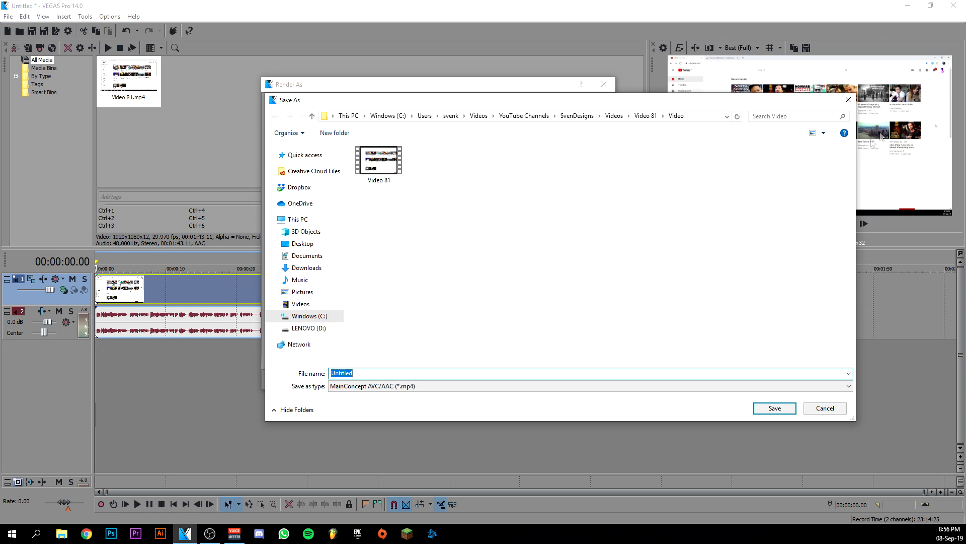
click(848, 100)
click(584, 132)
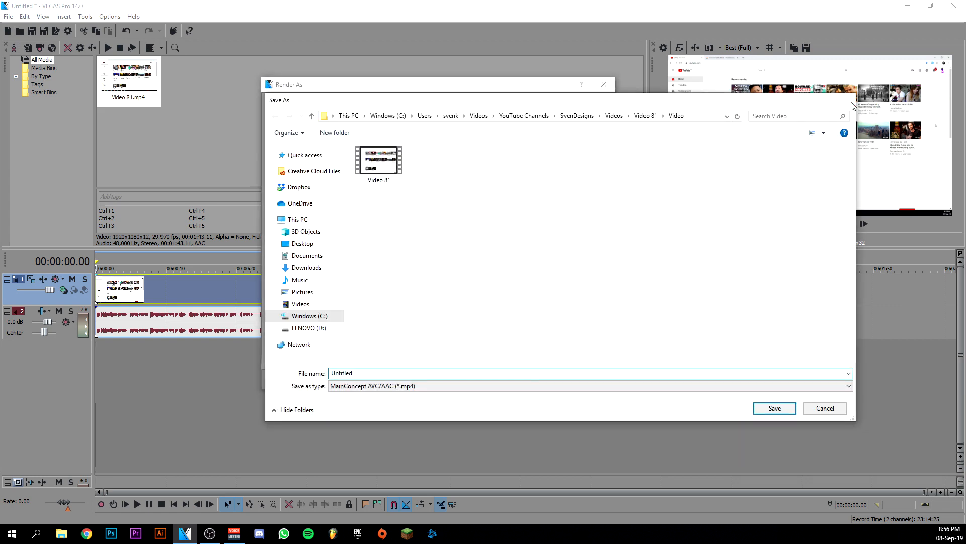
click(848, 100)
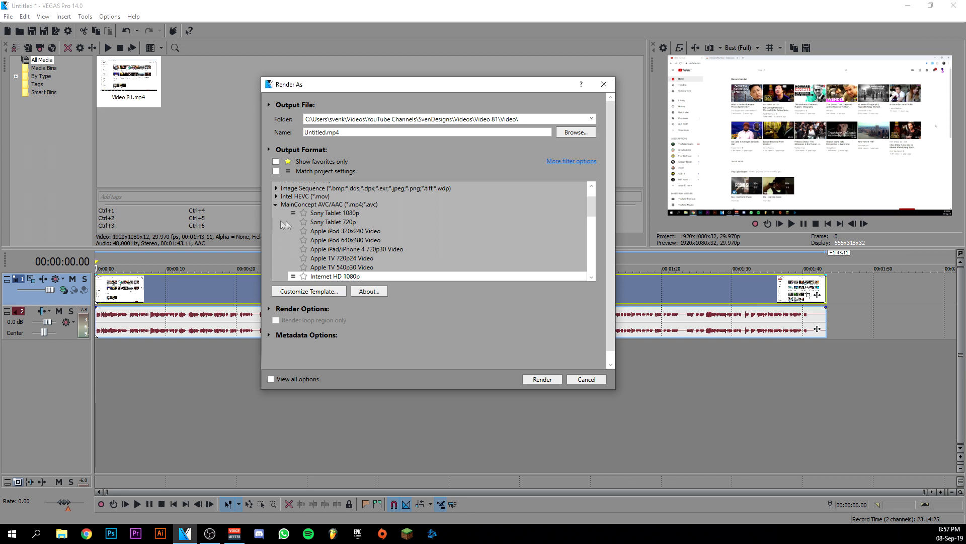
Step: Select the Internet 1920x1080-30p render template of the Sony AVC/MVC format
scroll(316, 215, down, 1)
scroll(316, 215, up, 1)
click(347, 276)
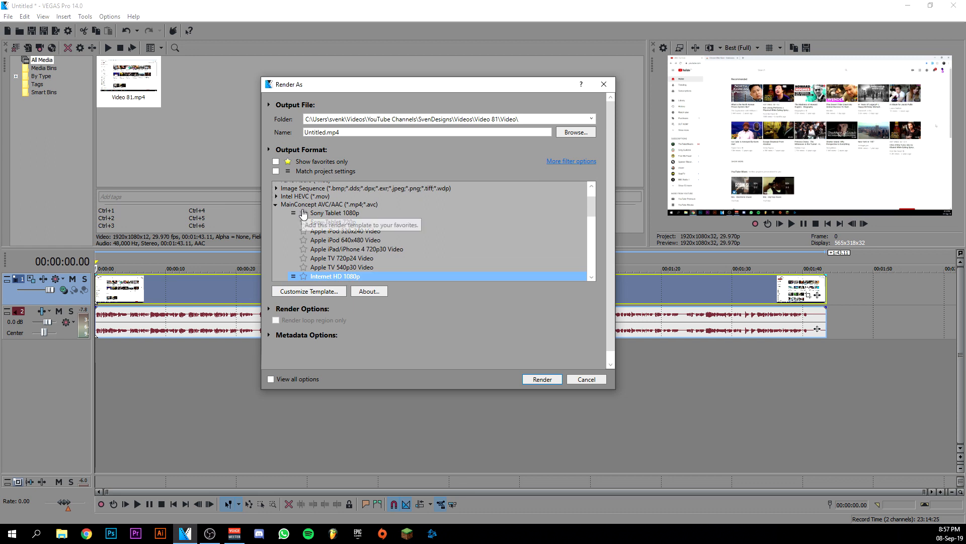
scroll(289, 215, down, 4)
scroll(288, 215, down, 2)
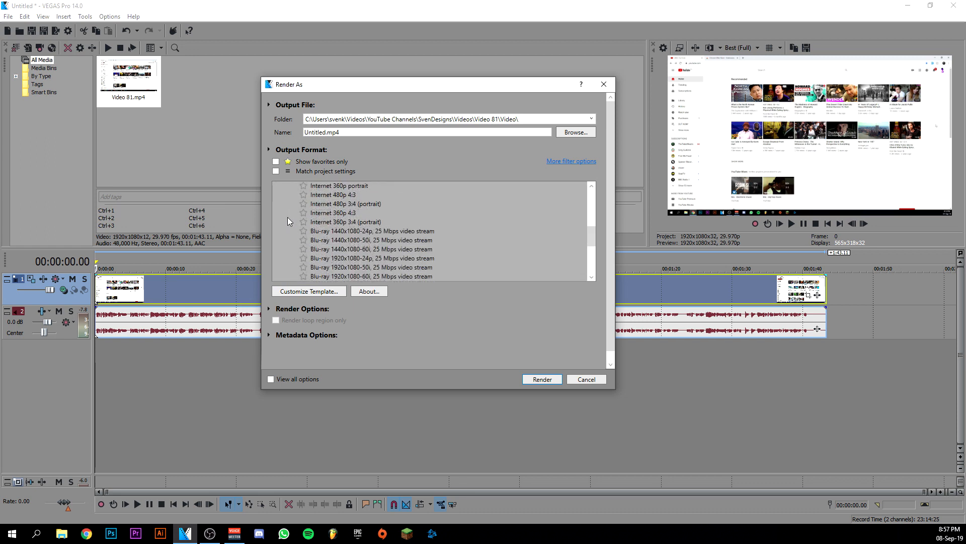
scroll(287, 216, down, 2)
scroll(294, 237, down, 3)
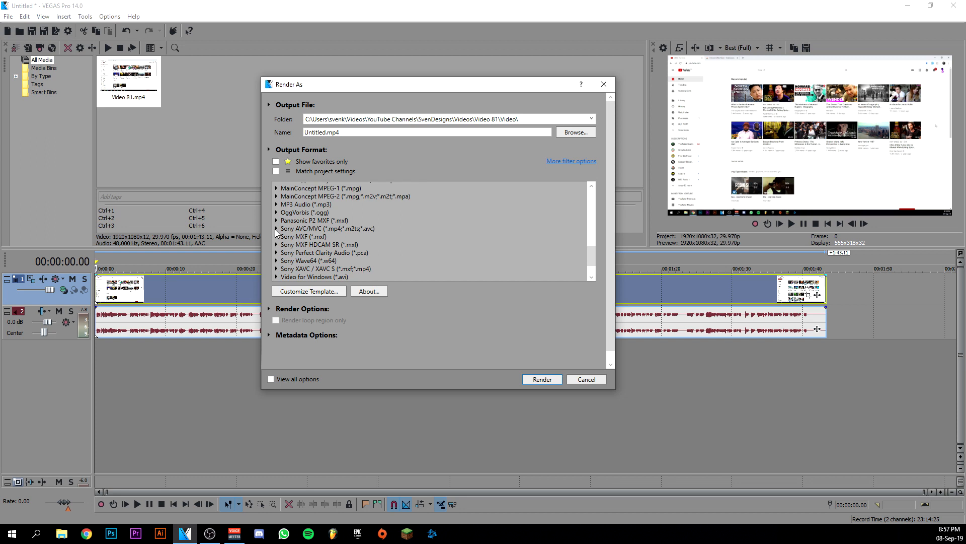
click(276, 229)
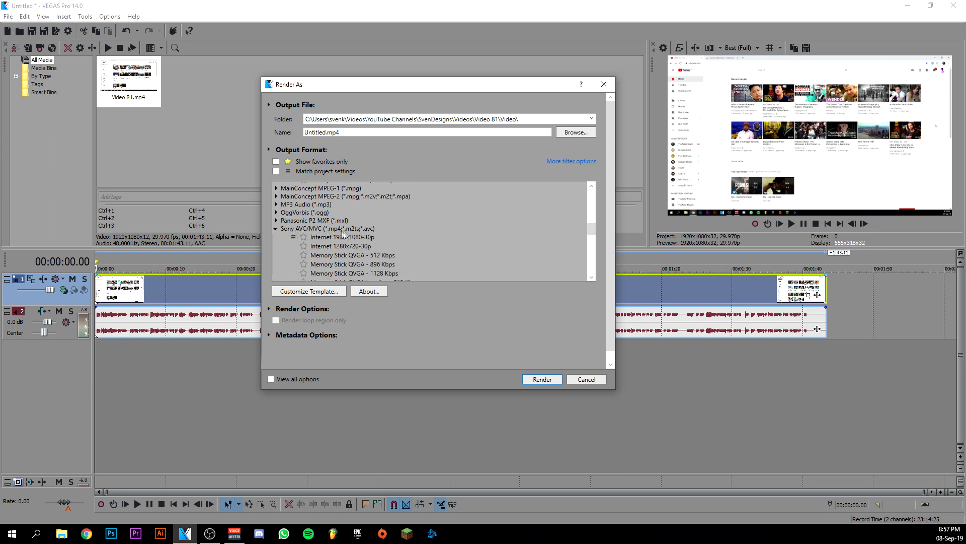
click(333, 239)
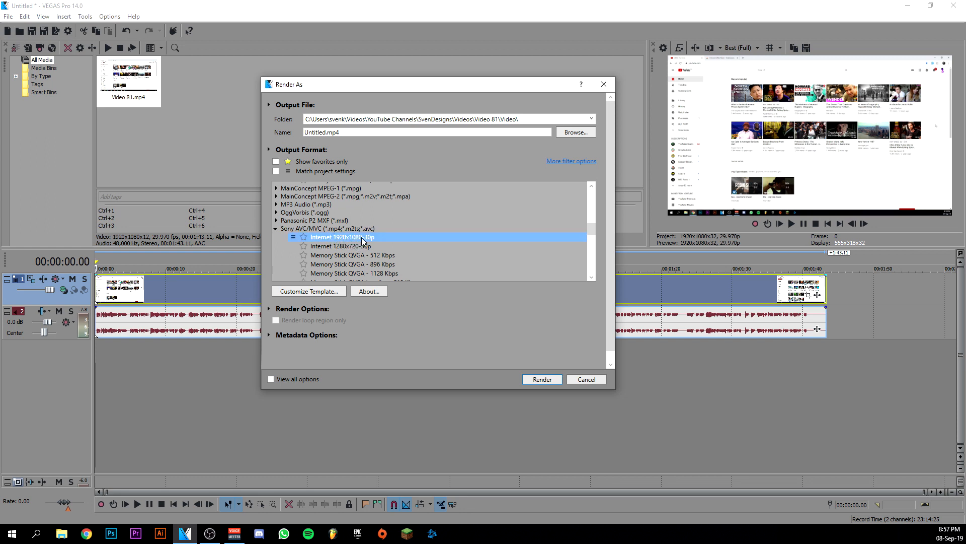
Step: Customize the template's video settings with a High definition (1920x1080) frame size and a 59.940 (Double NTSC) frame rate
click(319, 292)
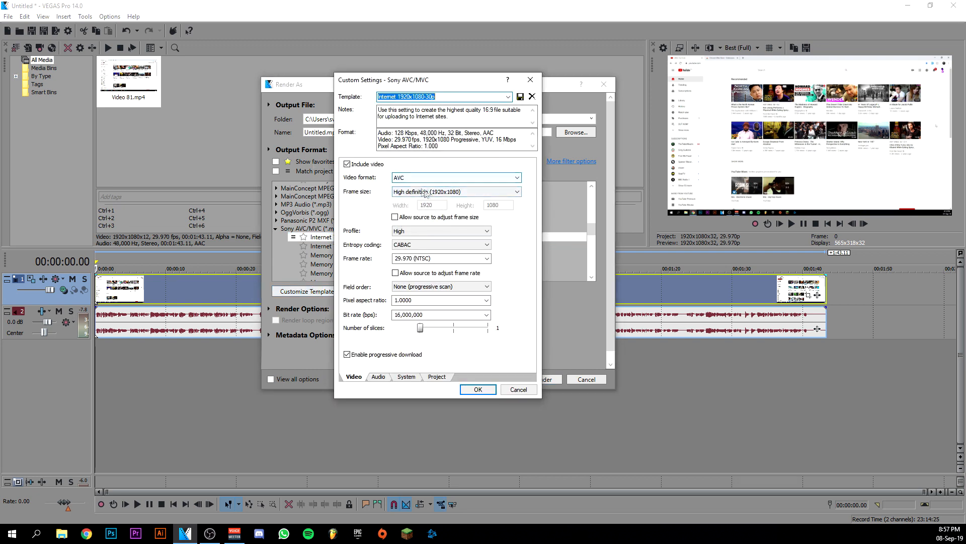
click(448, 194)
click(447, 199)
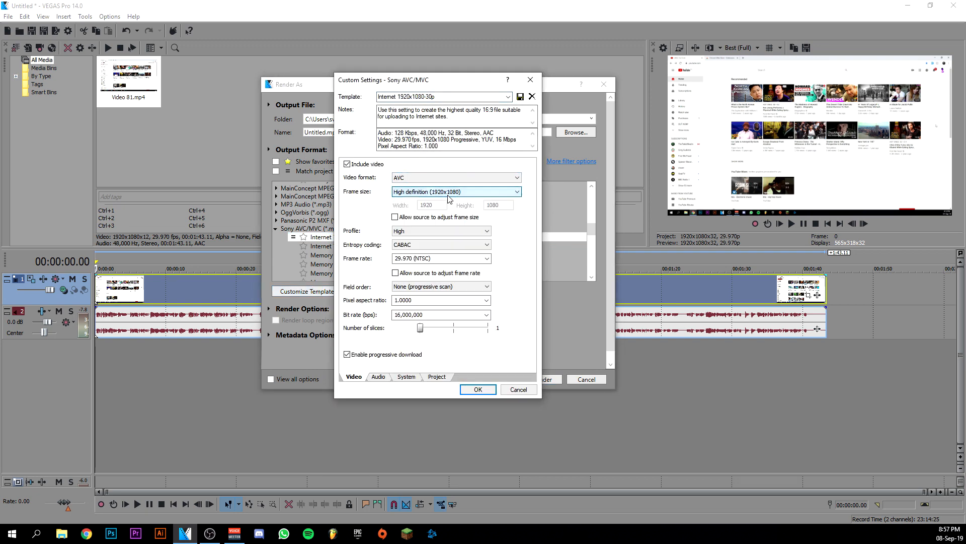
click(405, 231)
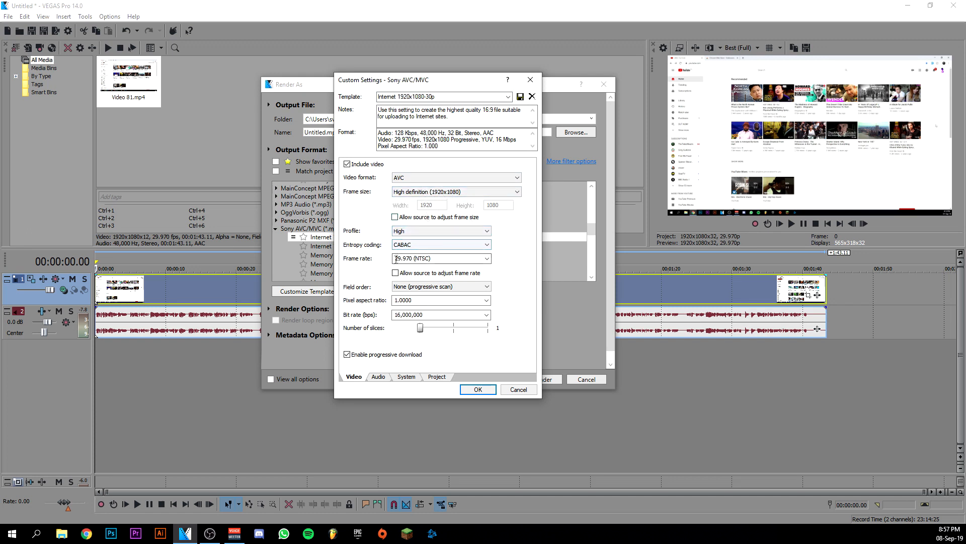
click(487, 259)
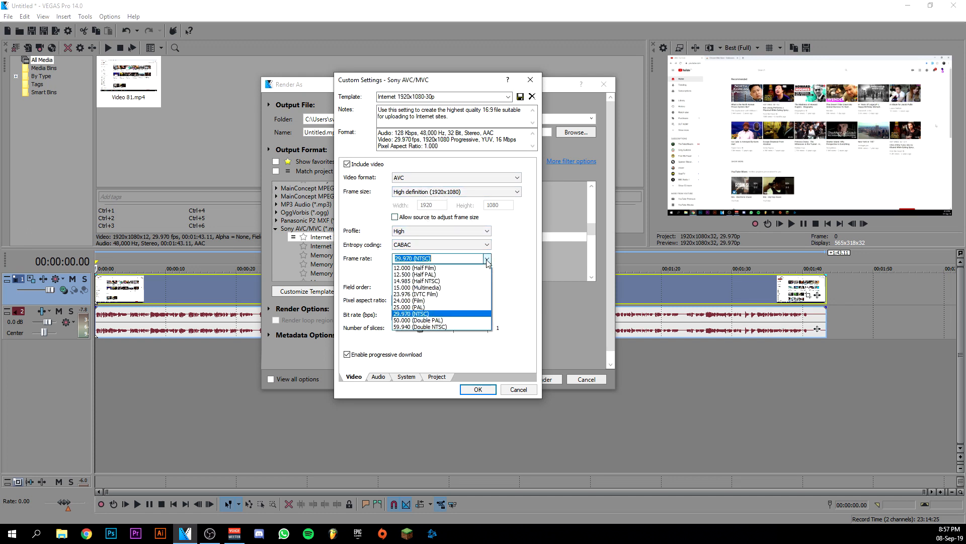
click(419, 326)
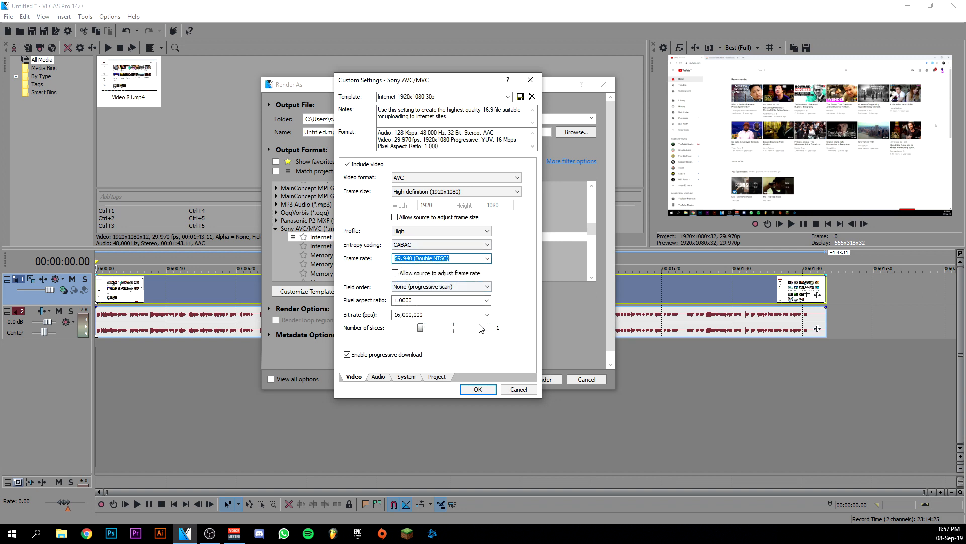
Step: Set the audio bit rate of the custom template to 320,000 bps
click(378, 377)
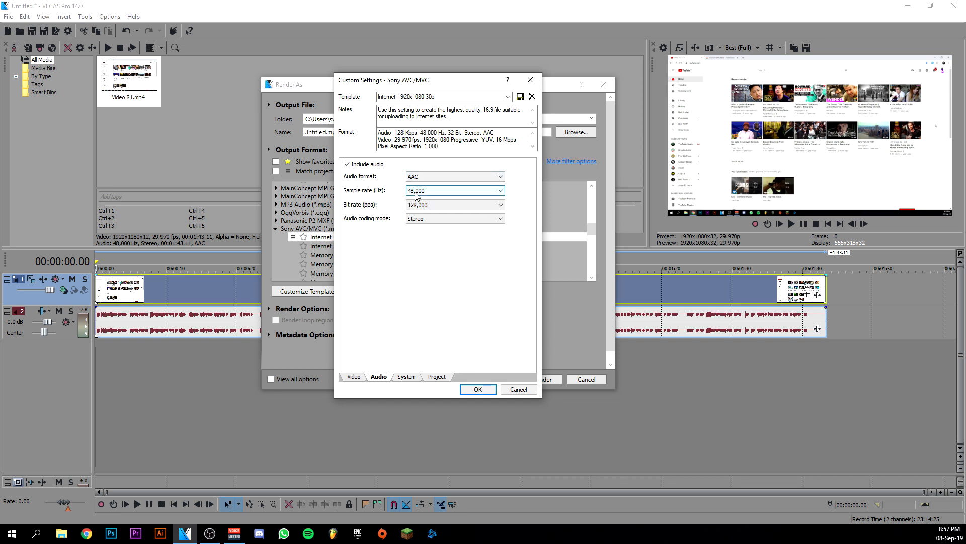
click(422, 205)
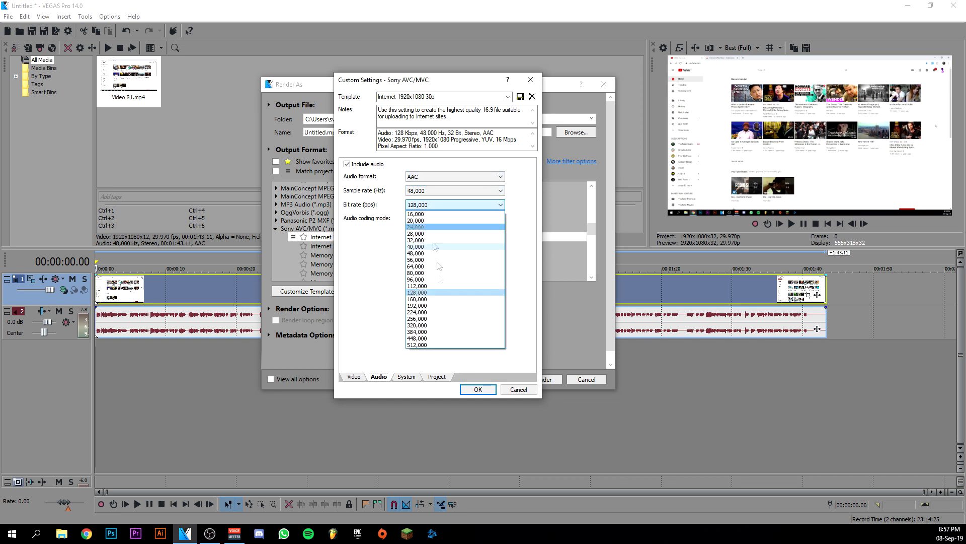
click(432, 325)
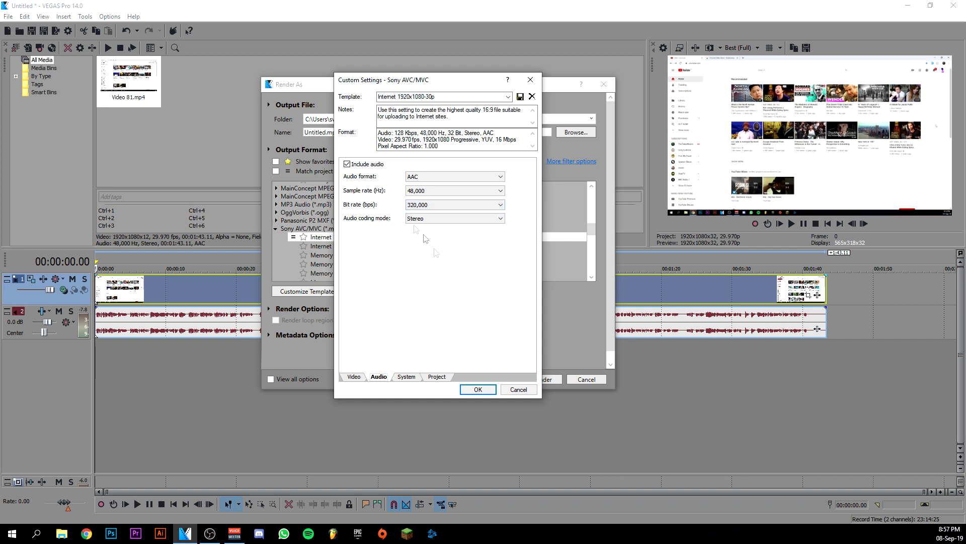
Step: Enter SvenDesigns as the template name, then close the custom settings without saving them
click(358, 377)
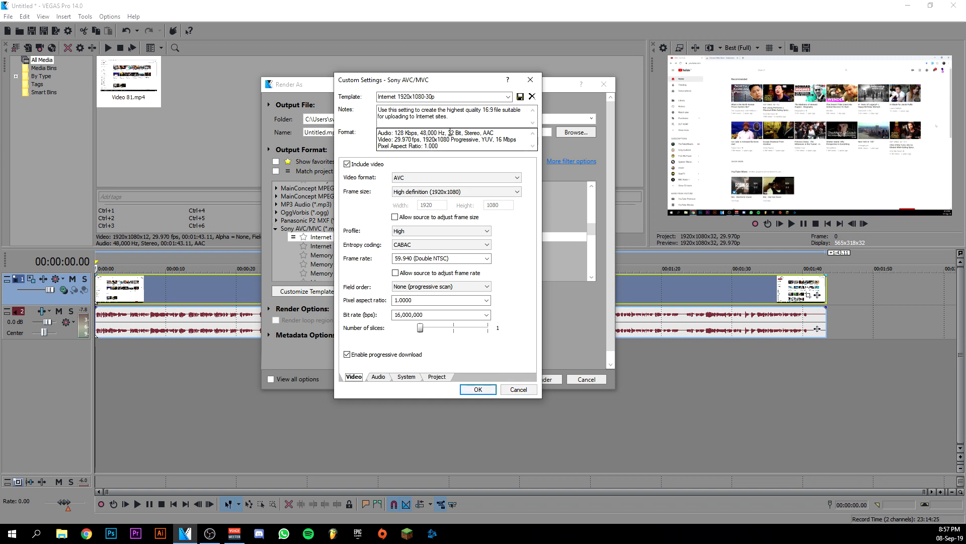
drag(448, 97, 352, 91)
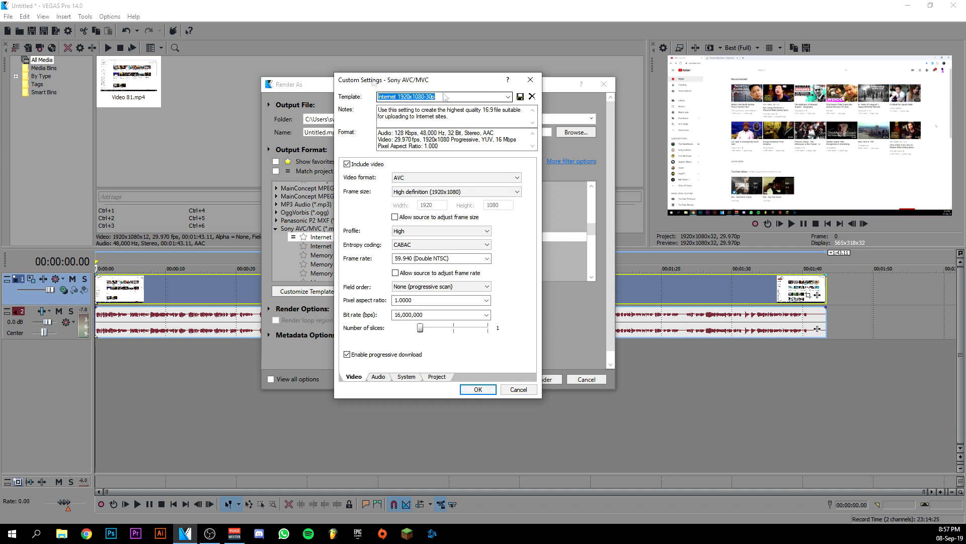
text(SvenDesigns)
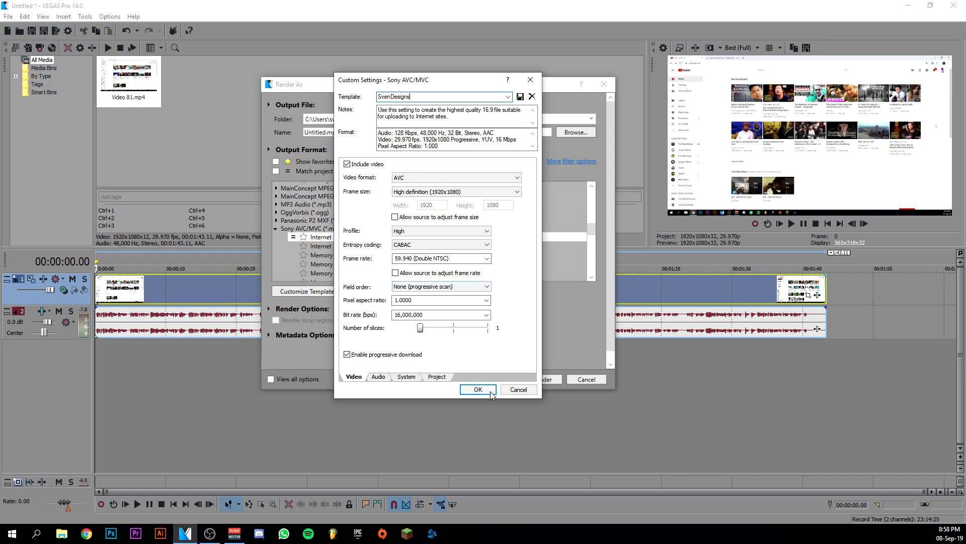
click(531, 80)
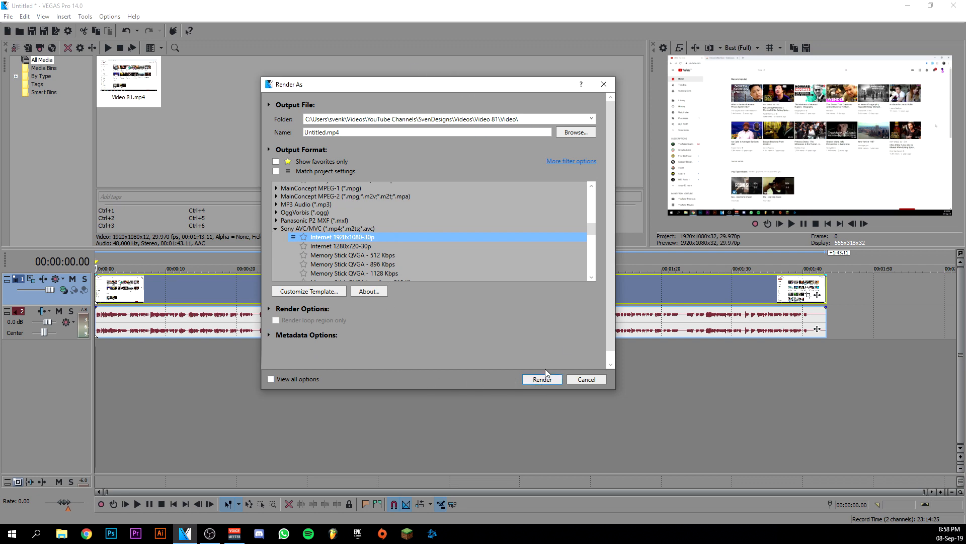
Step: Start rendering the project as Untitled.mp4, then cancel the render
click(557, 384)
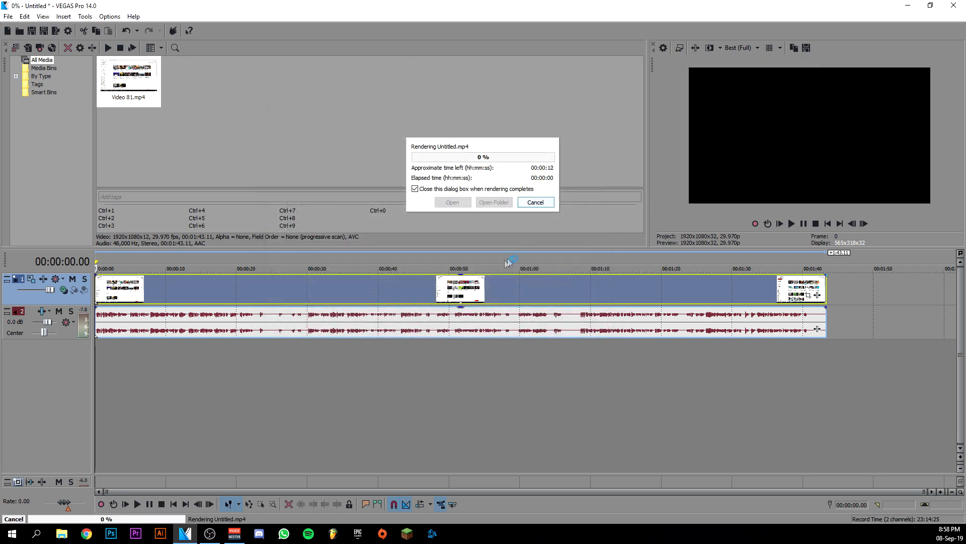
click(525, 206)
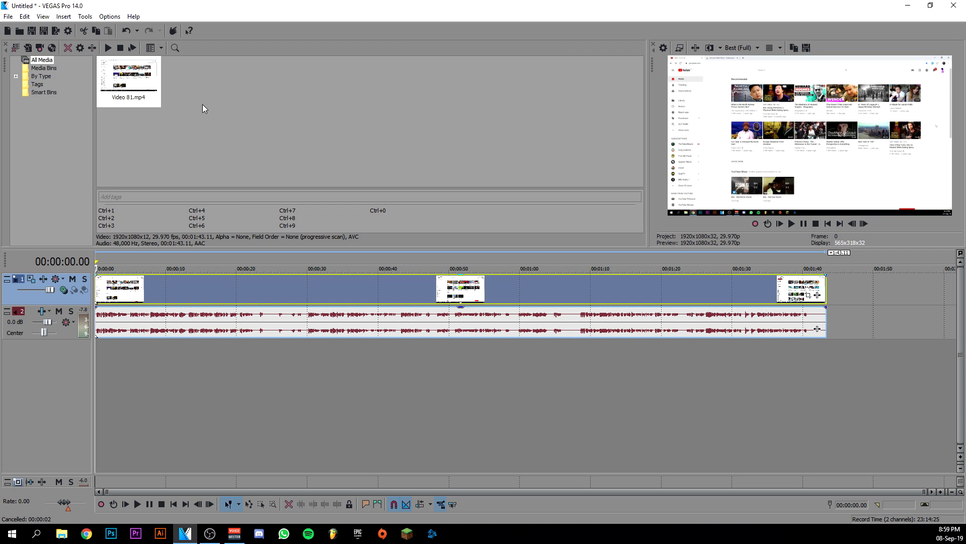